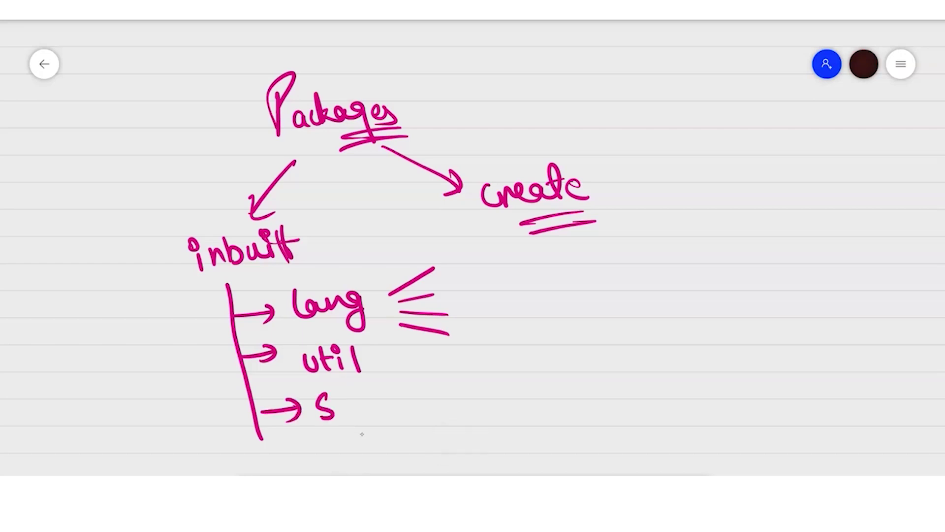
- Erase the unfinished 's' under util on the whiteboard
drag(324, 404, 331, 416)
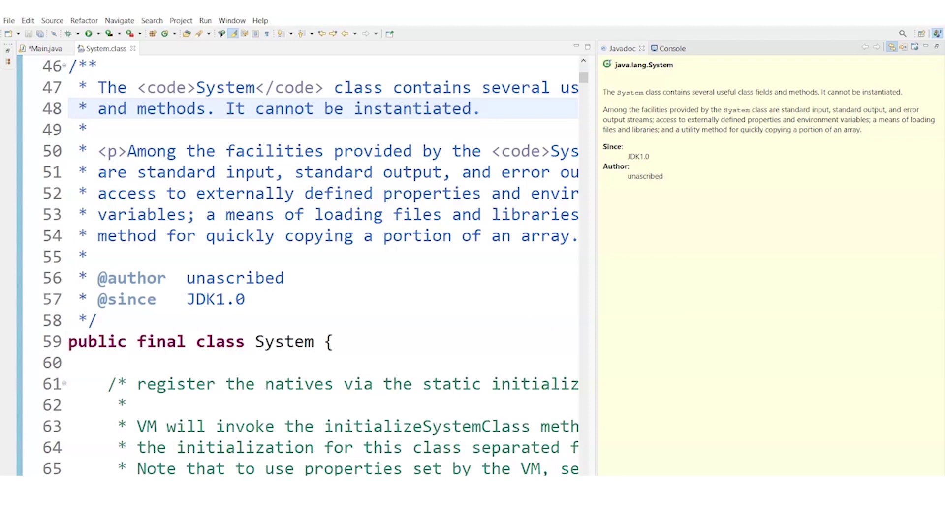
mouse_move(46, 48)
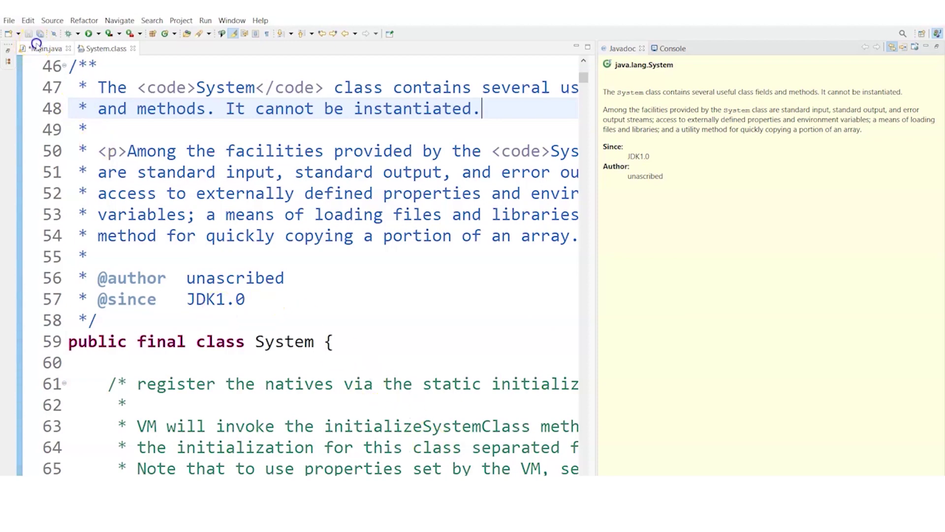
- In Main.java, cut line 2's 'java.lang.System;' back to 'import java.' and dismiss the suggestions
click(36, 46)
click(209, 300)
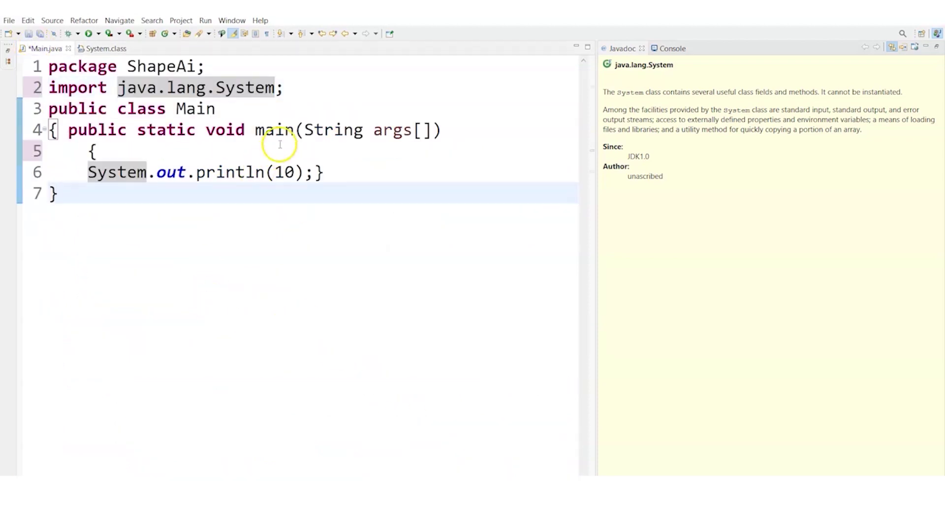
click(288, 87)
key(BackSpace)
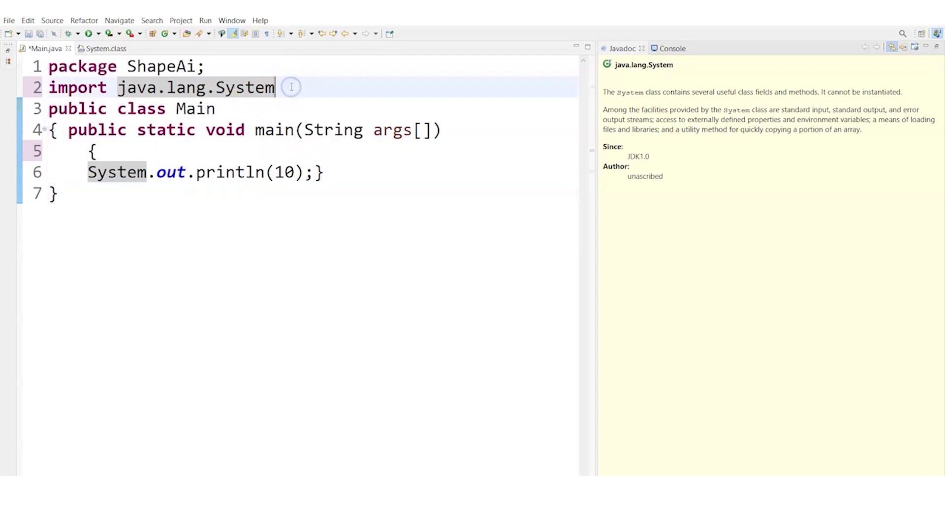
key(BackSpace)
key(BackSpace)
key(BackSpace)
key(BackSpace)
key(BackSpace)
key(BackSpace)
key(BackSpace)
key(BackSpace)
key(BackSpace)
key(BackSpace)
key(BackSpace)
key(BackSpace)
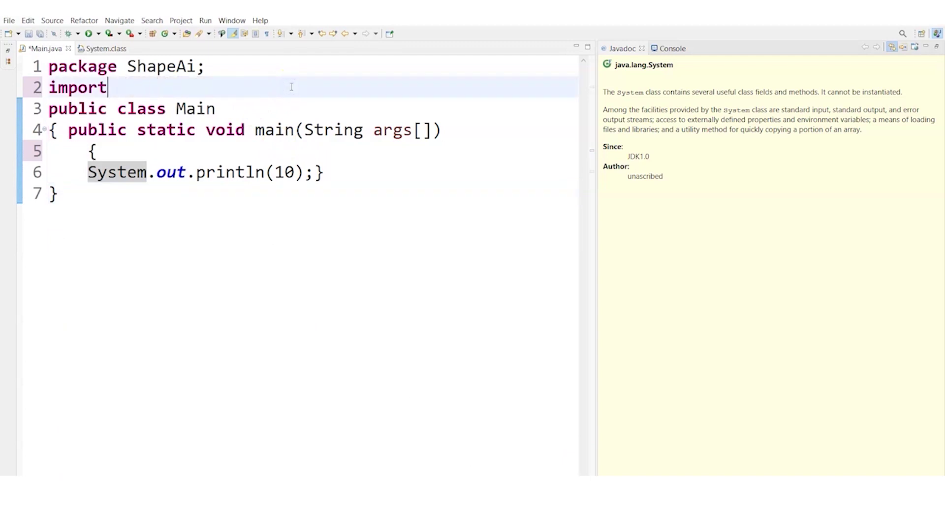
text(impor)
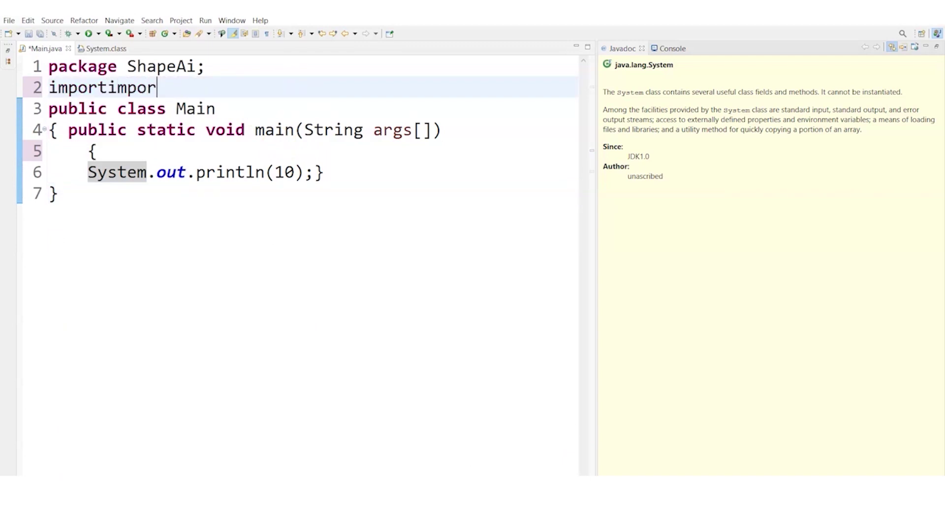
key(BackSpace)
key(BackSpace)
key(BackSpace)
key(BackSpace)
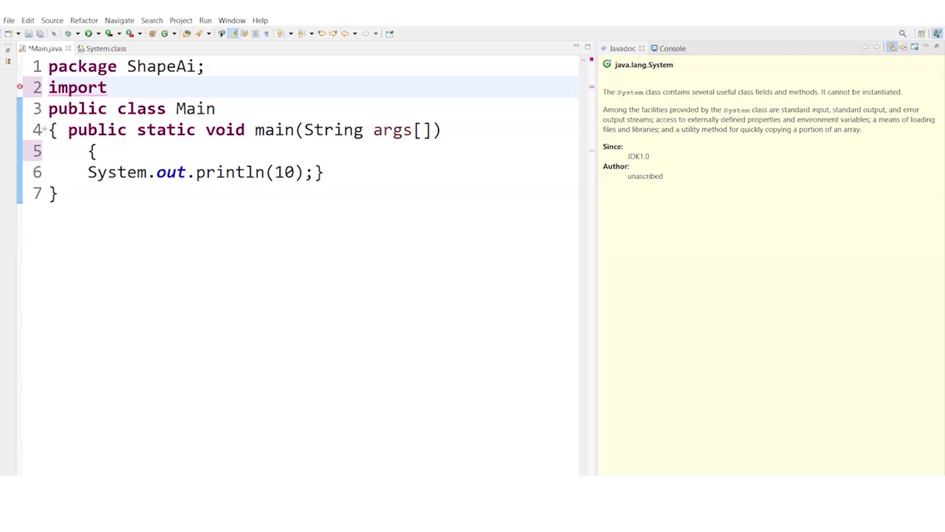
text( j)
text(ava.)
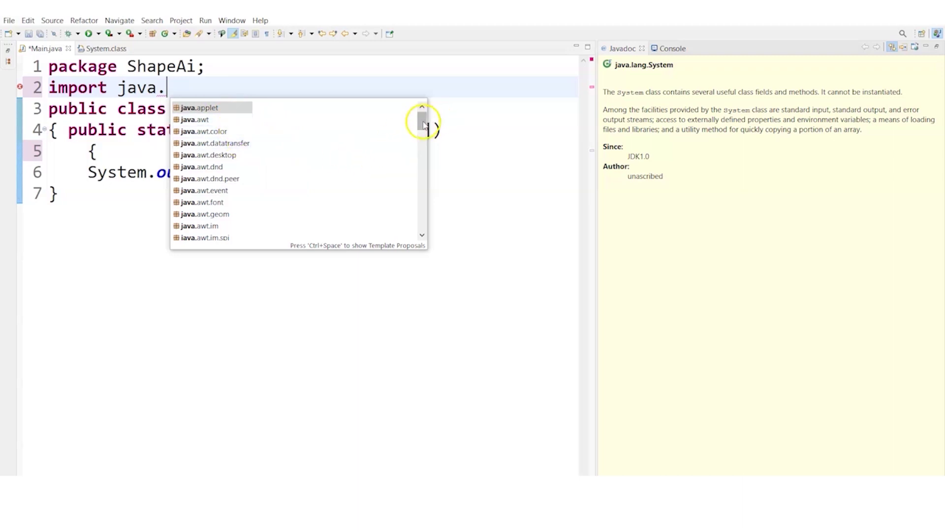
drag(421, 122, 419, 147)
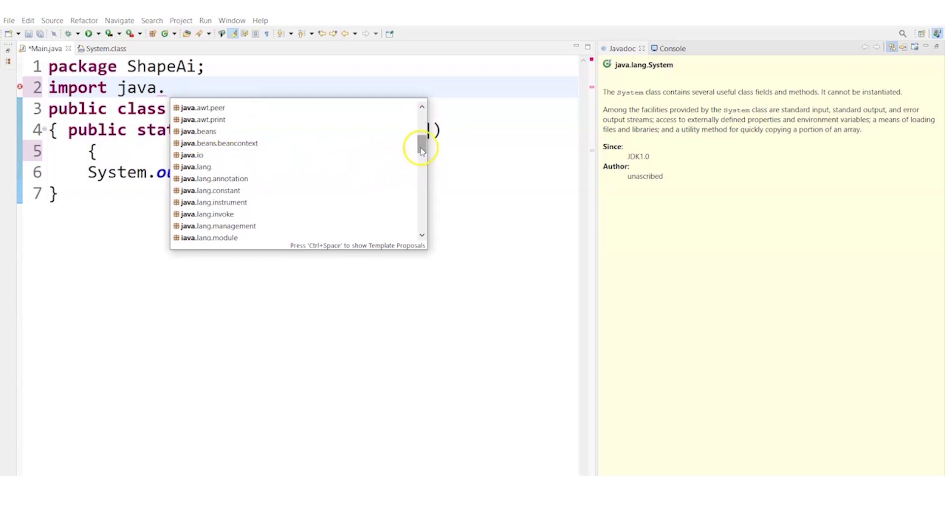
drag(420, 148, 422, 161)
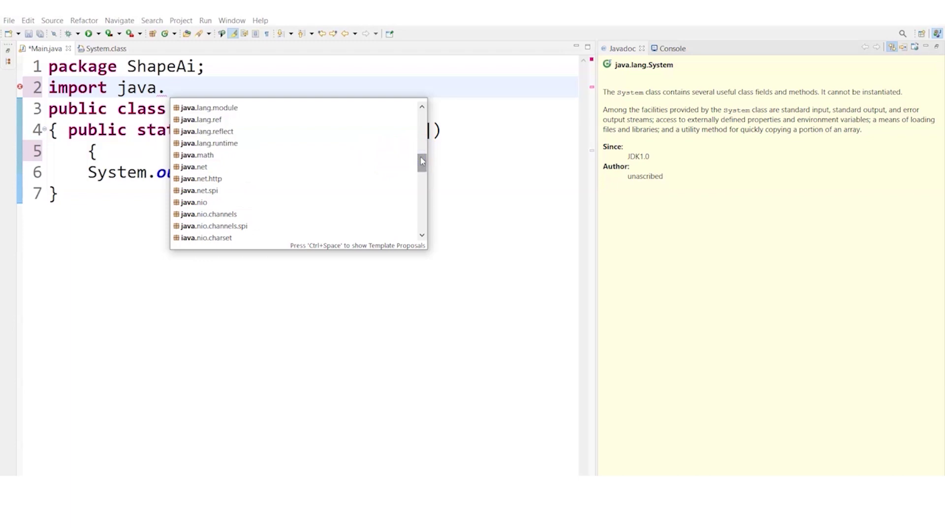
drag(422, 161, 422, 223)
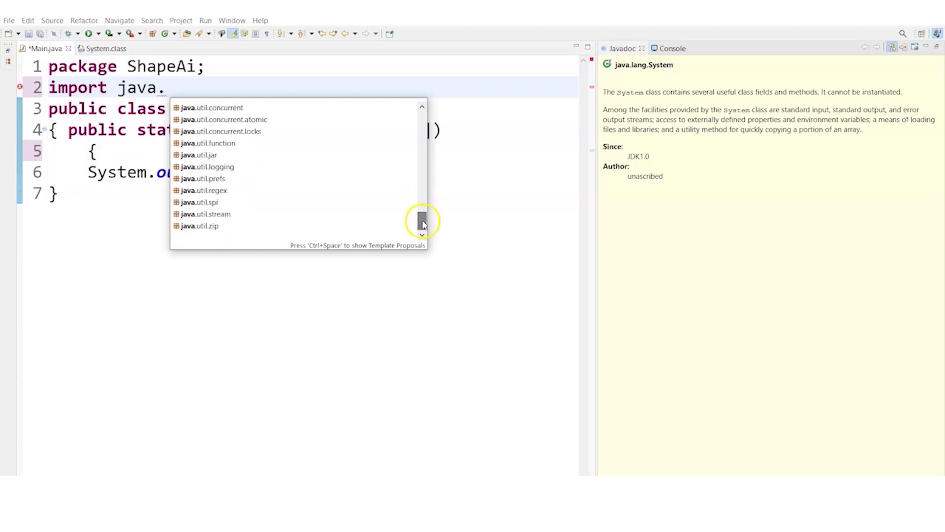
click(215, 89)
text(lang.)
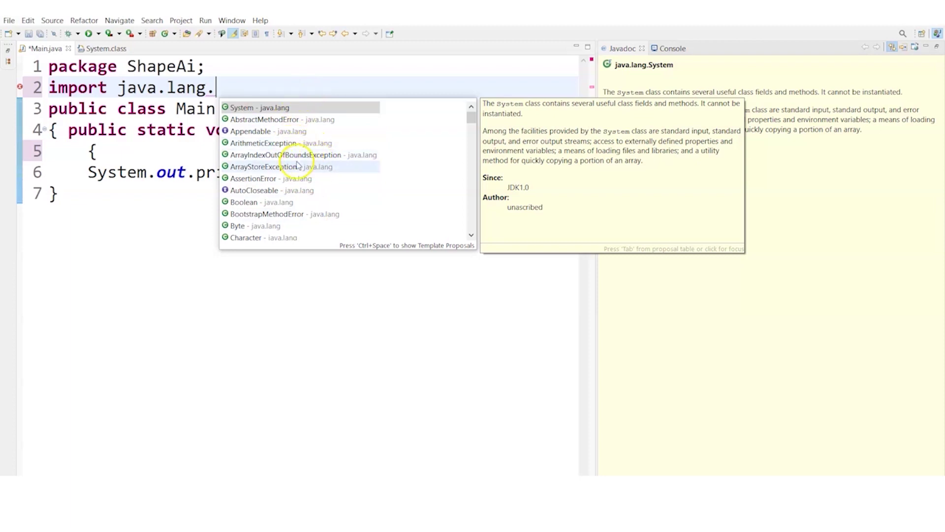
scroll(299, 172, down, 10)
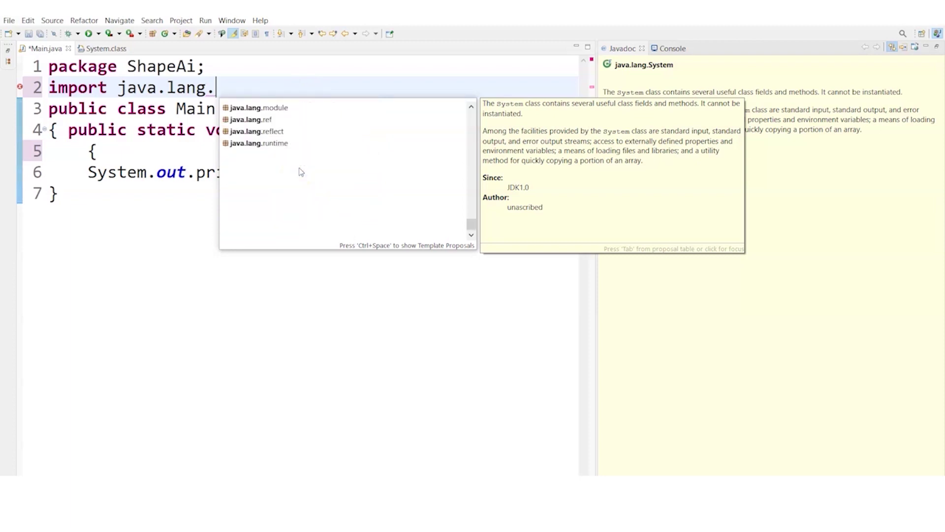
- Complete line 2 as 'import java.lang.Float;' by choosing Float from the proposals
click(471, 220)
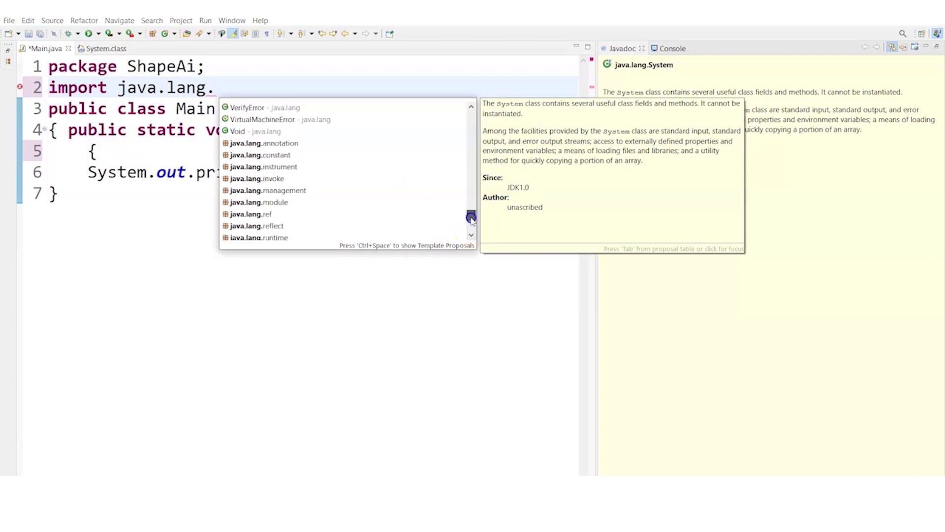
drag(471, 220, 470, 139)
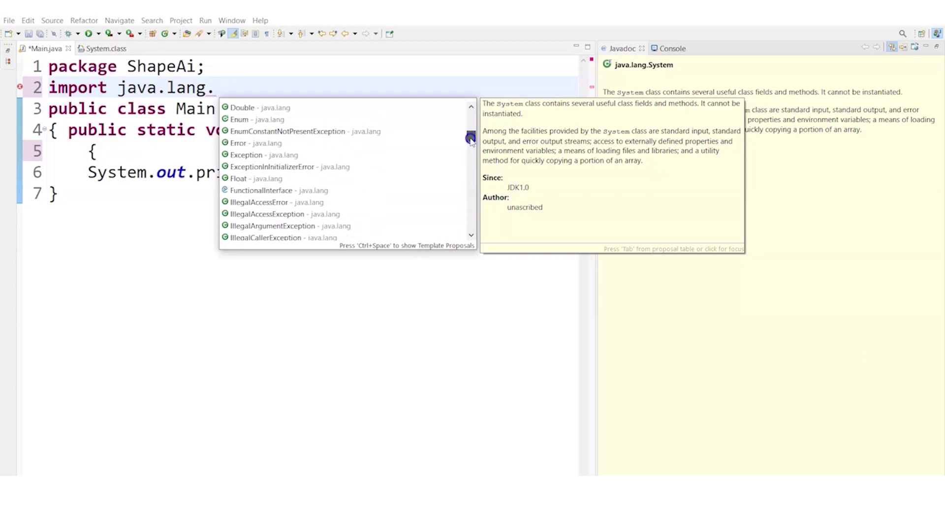
click(229, 181)
double_click(229, 181)
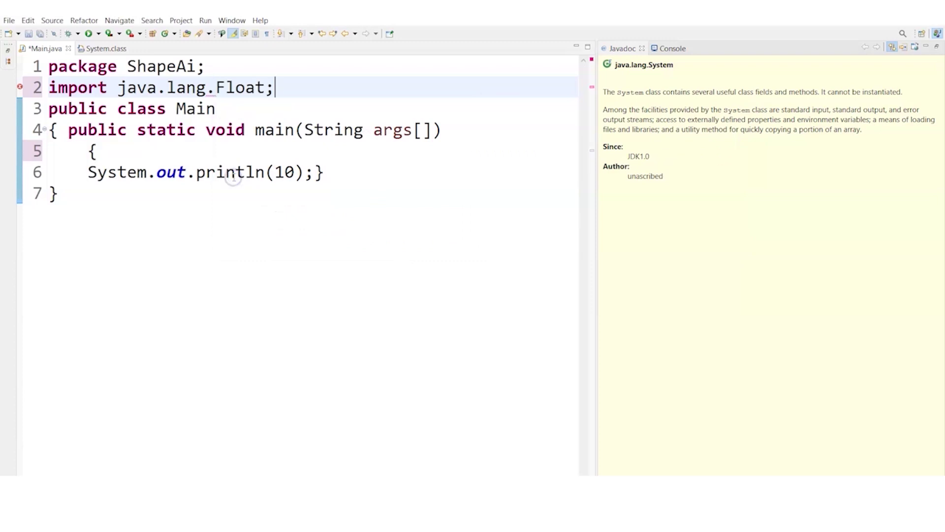
- Select Float on line 2 and open its declaration (F3)
click(236, 88)
double_click(238, 88)
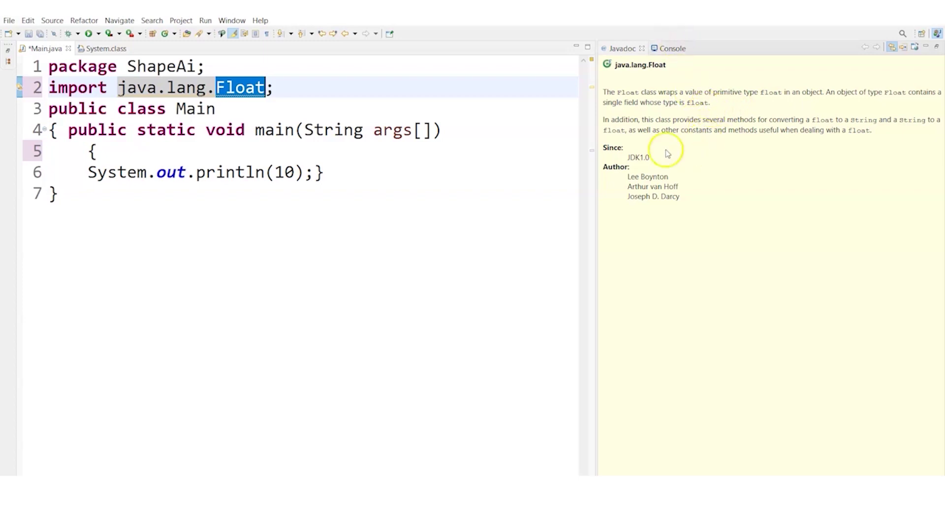
right_click(254, 92)
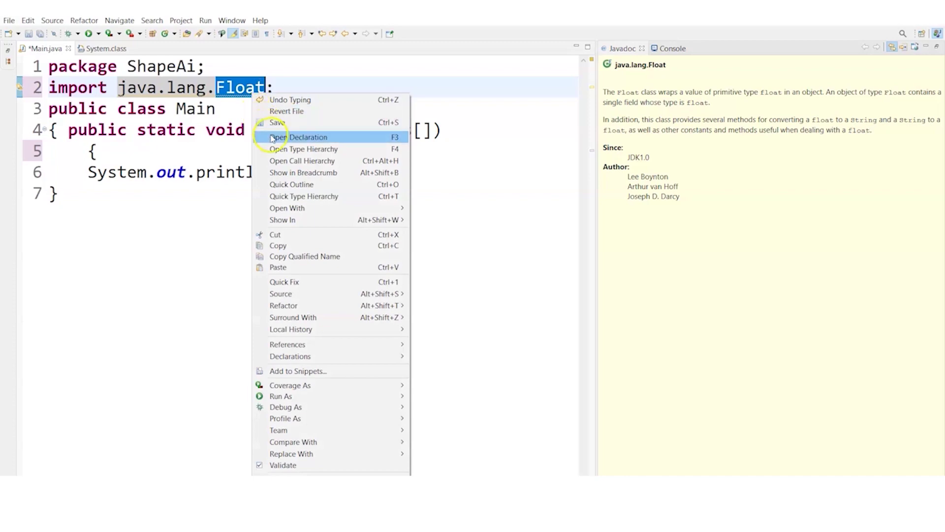
click(272, 139)
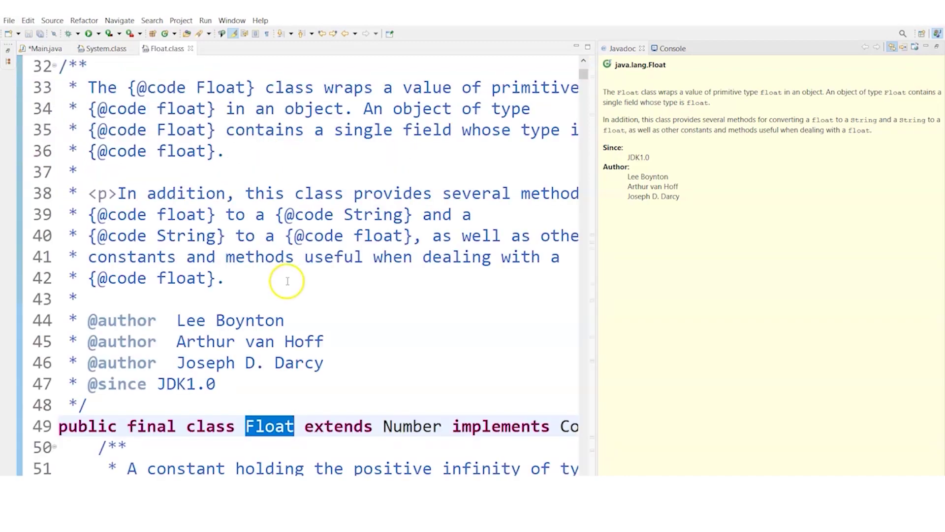
- Browse Float.class from its java.lang package line to the end and back, then return to Main.java
click(582, 67)
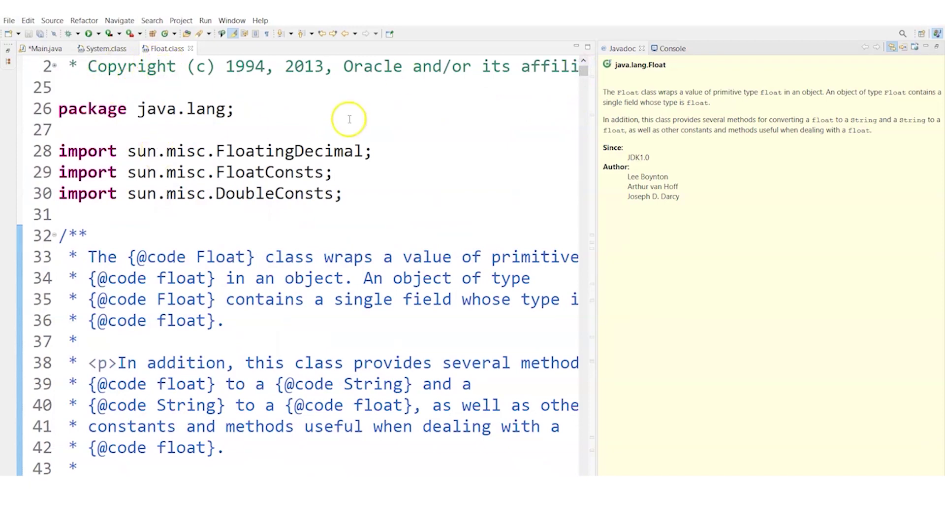
drag(235, 108, 44, 111)
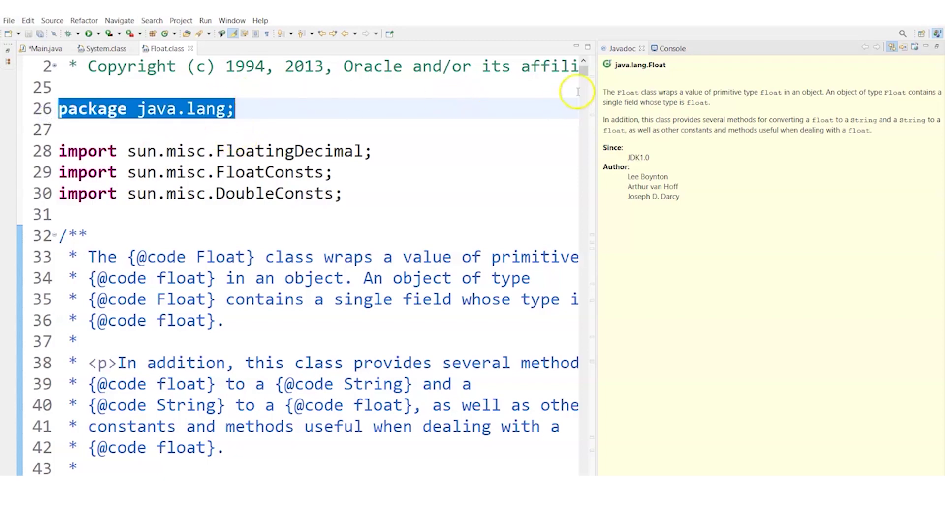
drag(583, 71, 583, 86)
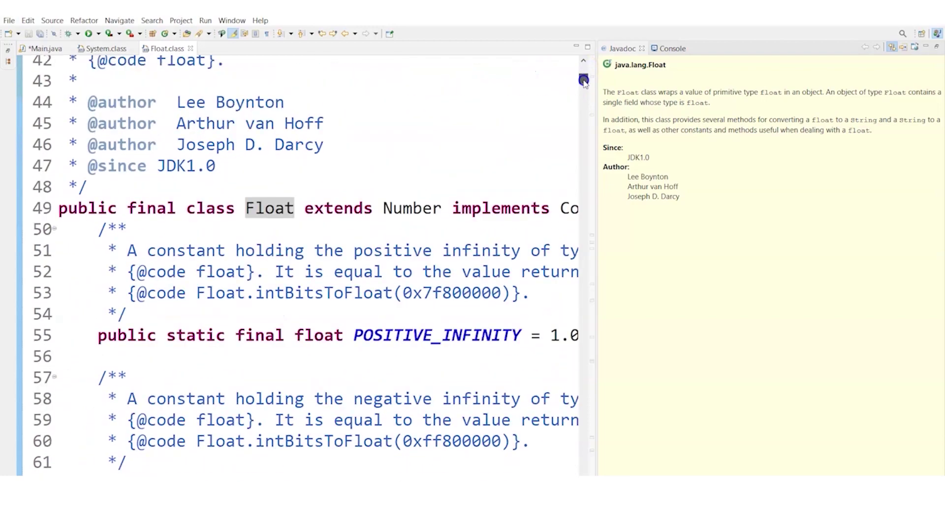
drag(583, 86, 580, 172)
key(ctrl+End)
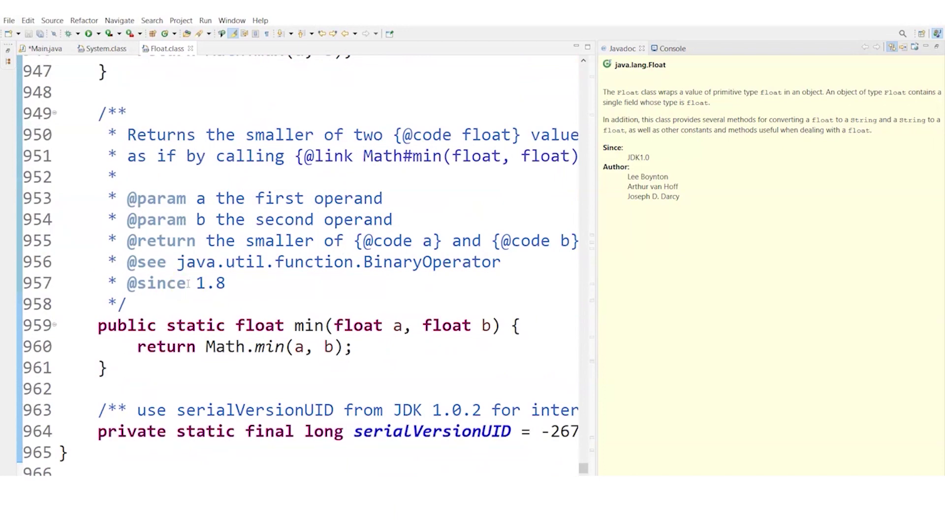
key(ctrl+Home)
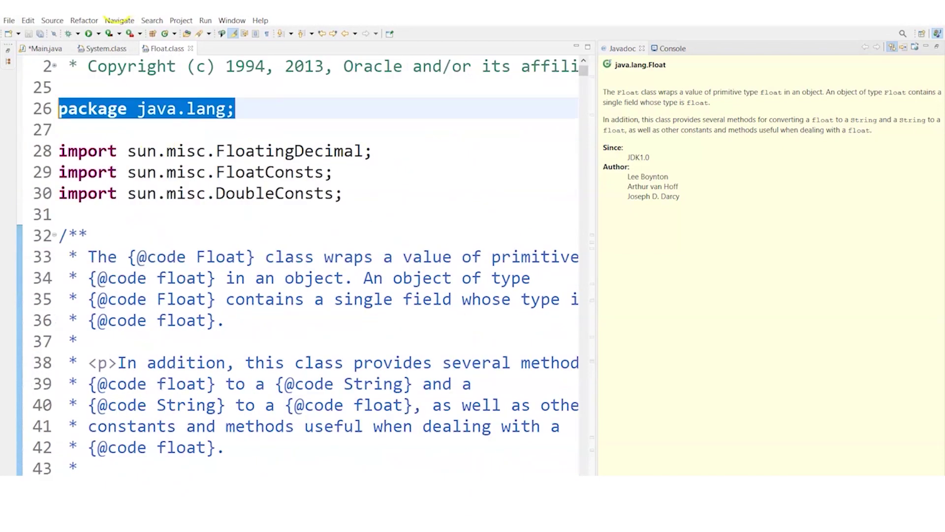
click(59, 49)
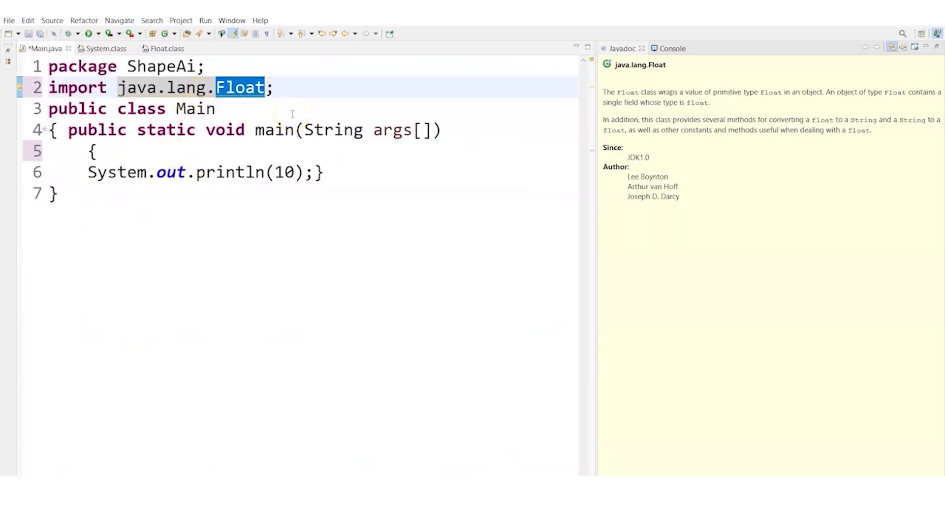
- Select the package name ShapeAi on line 1 of Main.java
click(259, 71)
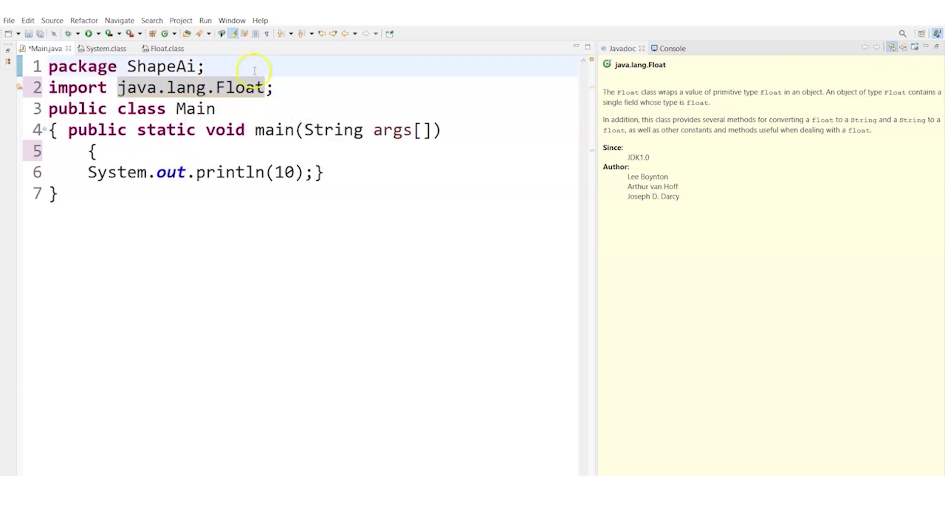
drag(227, 66, 134, 68)
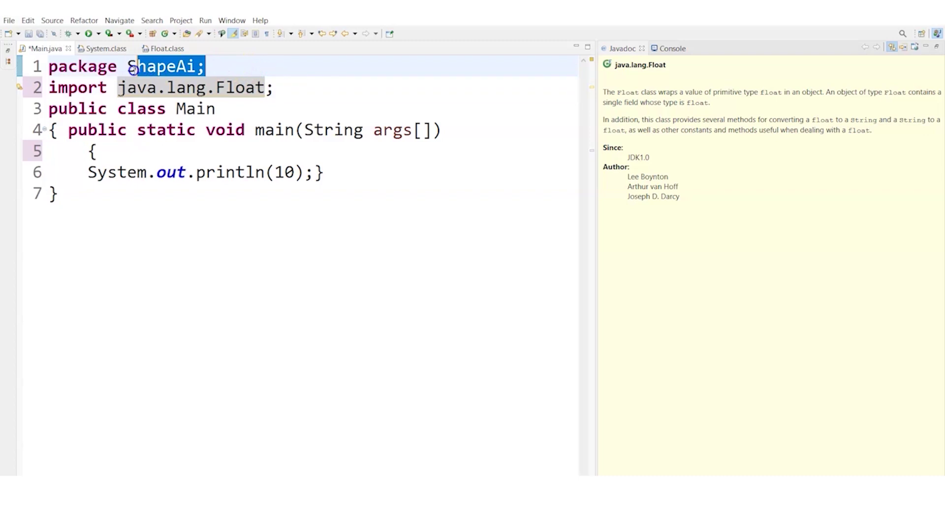
click(134, 67)
double_click(125, 67)
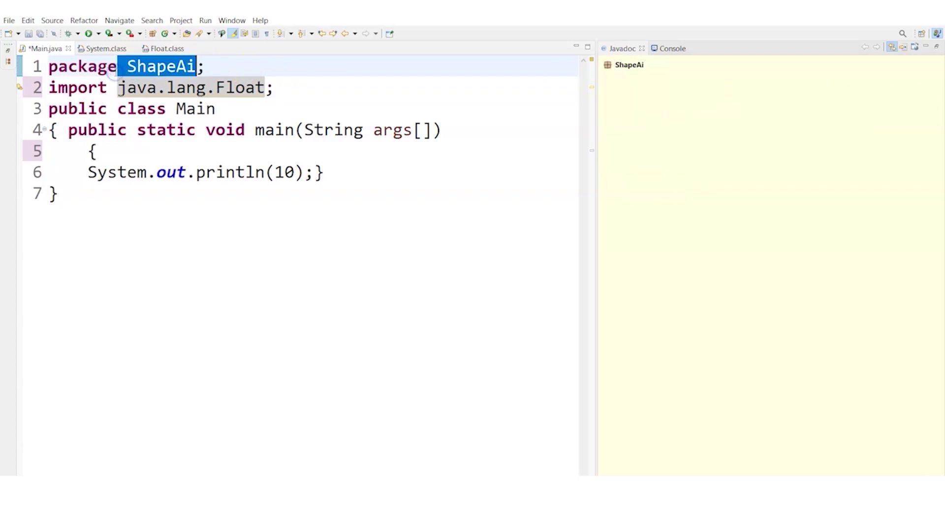
- Try Open Attached Javadoc for ShapeAi and dismiss the not-configured message
double_click(629, 65)
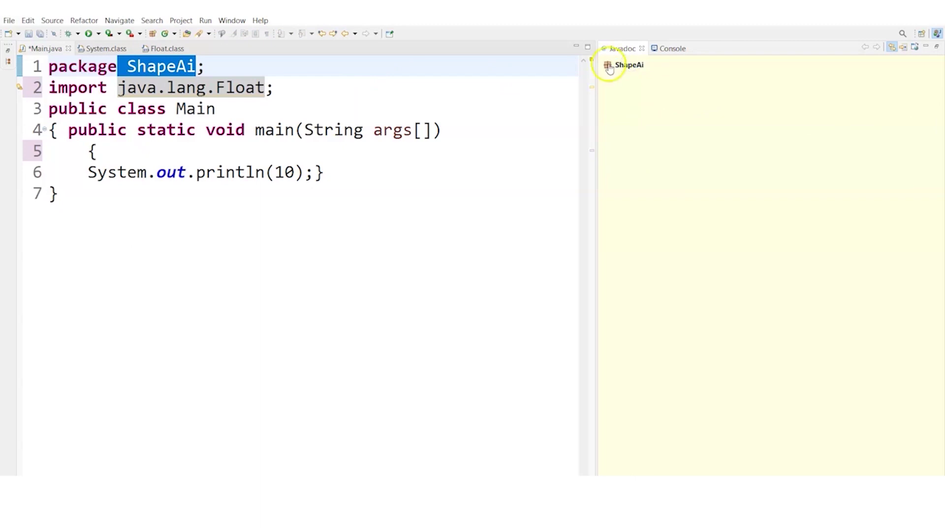
right_click(608, 66)
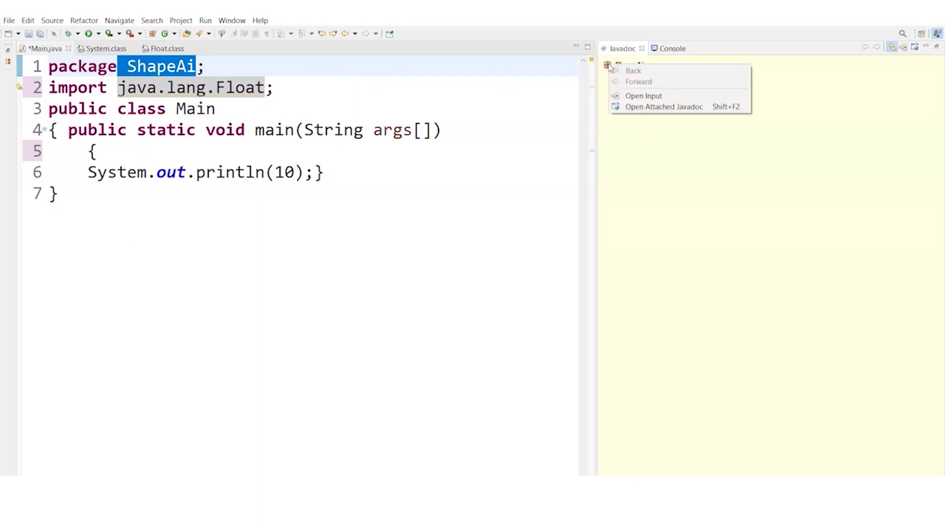
click(637, 107)
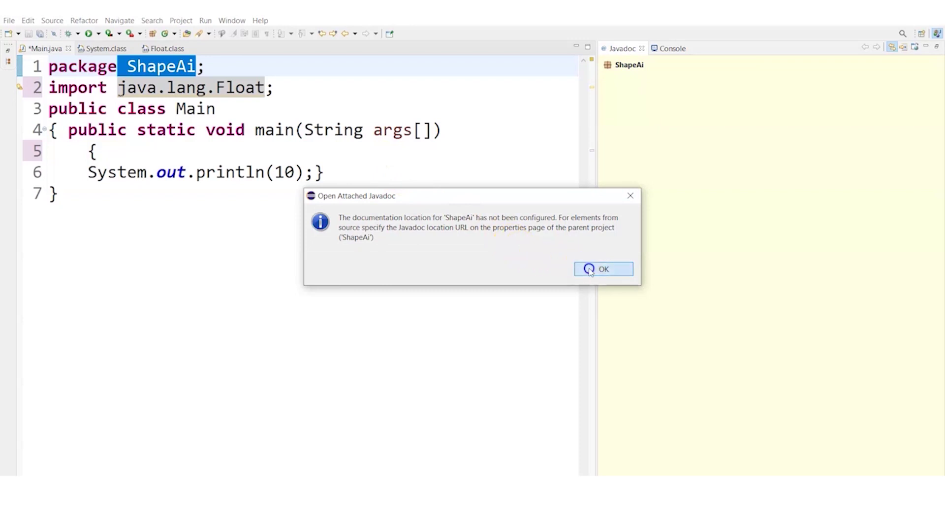
click(603, 268)
- Toggle the package explorer and File menu, then cancel the New wizard
click(176, 67)
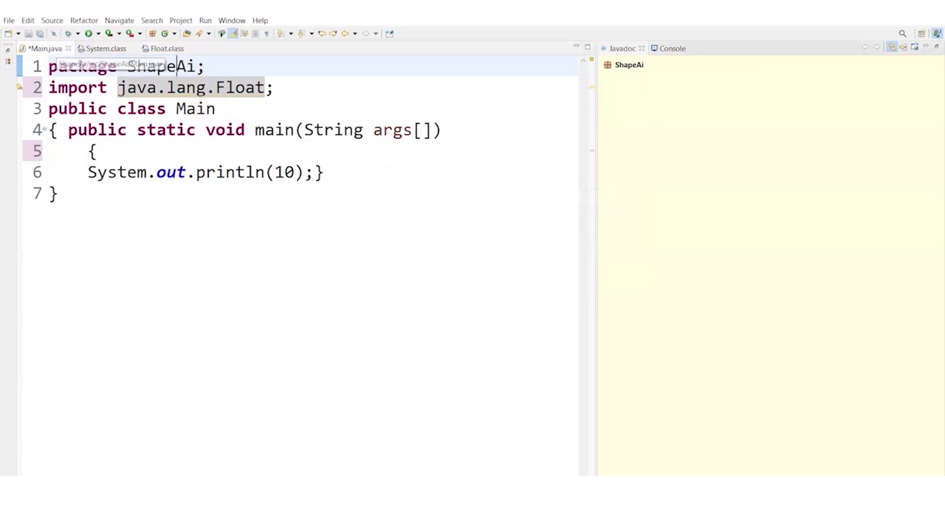
click(8, 50)
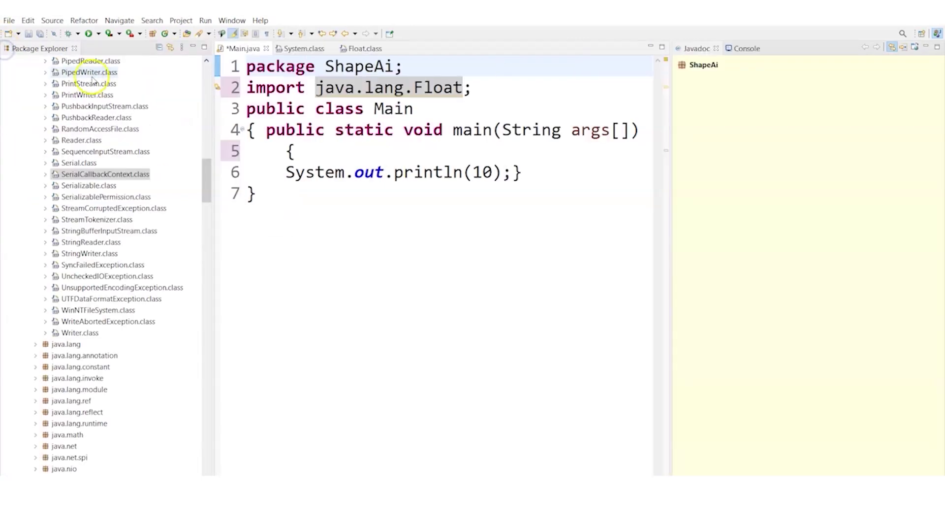
click(74, 48)
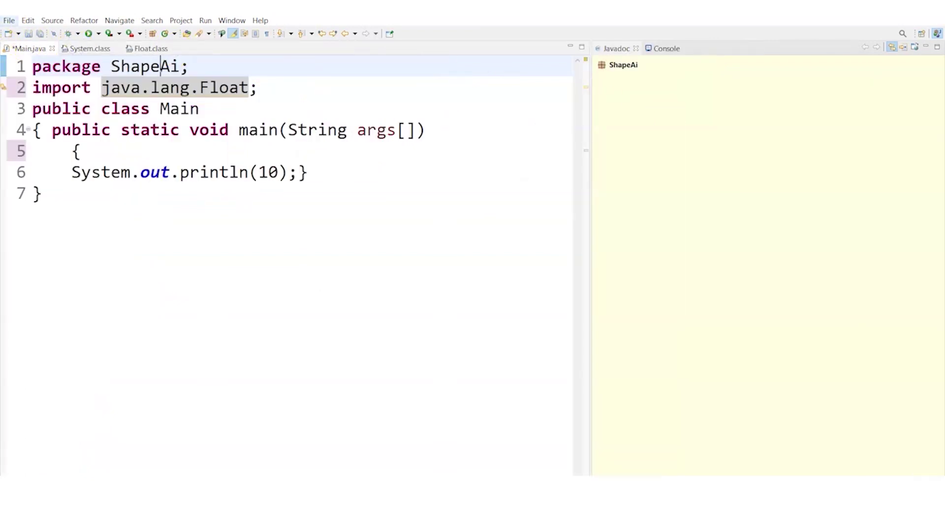
click(9, 19)
click(307, 172)
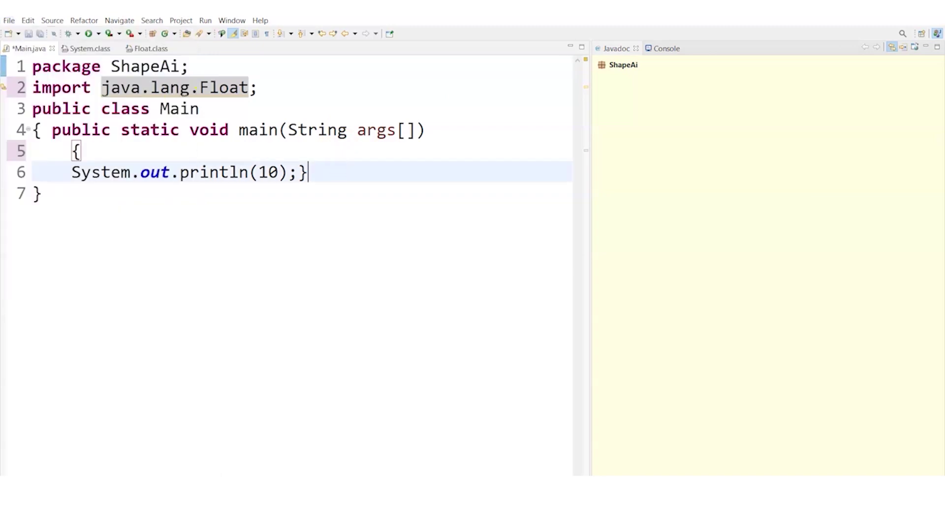
click(8, 35)
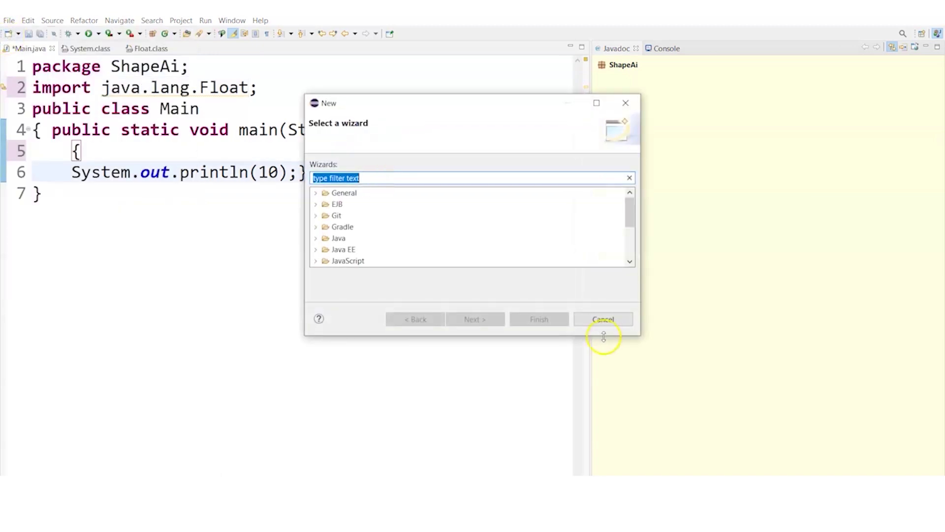
click(601, 320)
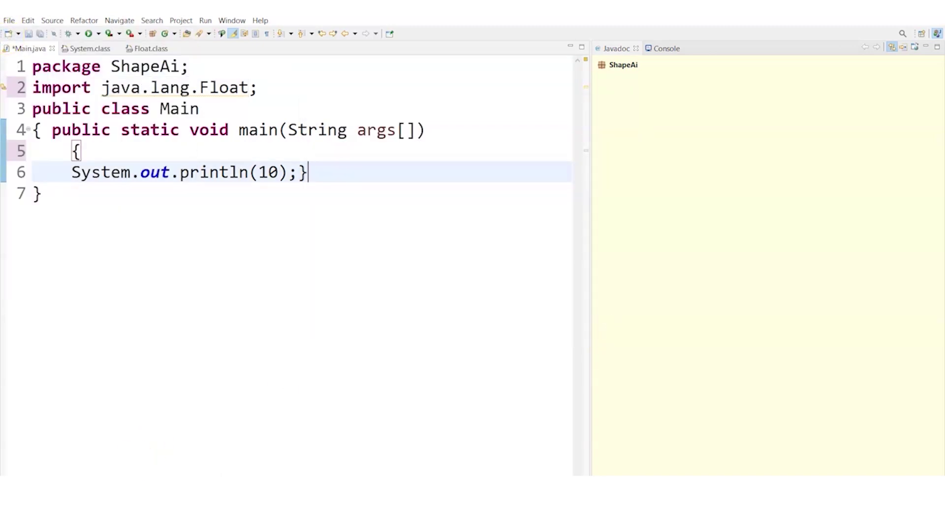
- Expand ShapeAi > src > the ShapeAi package to show Main.java
click(29, 64)
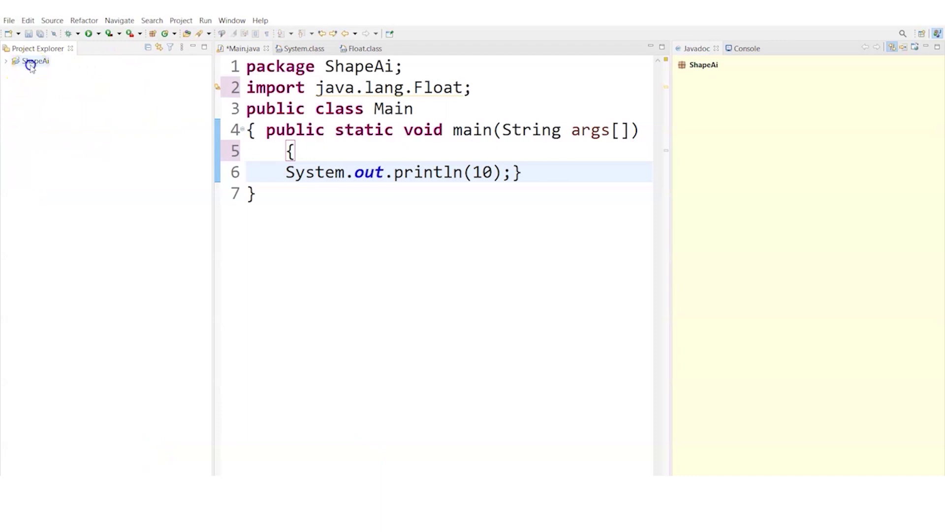
double_click(30, 64)
double_click(32, 84)
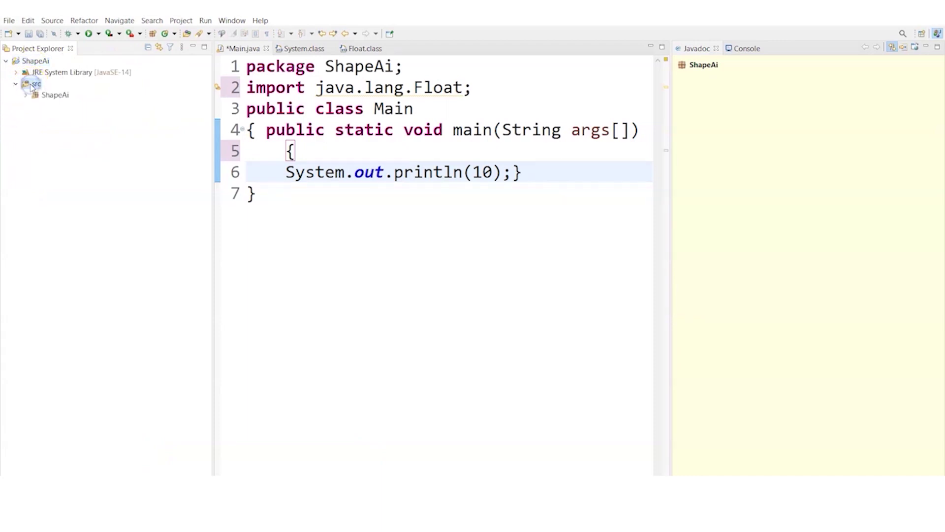
click(48, 98)
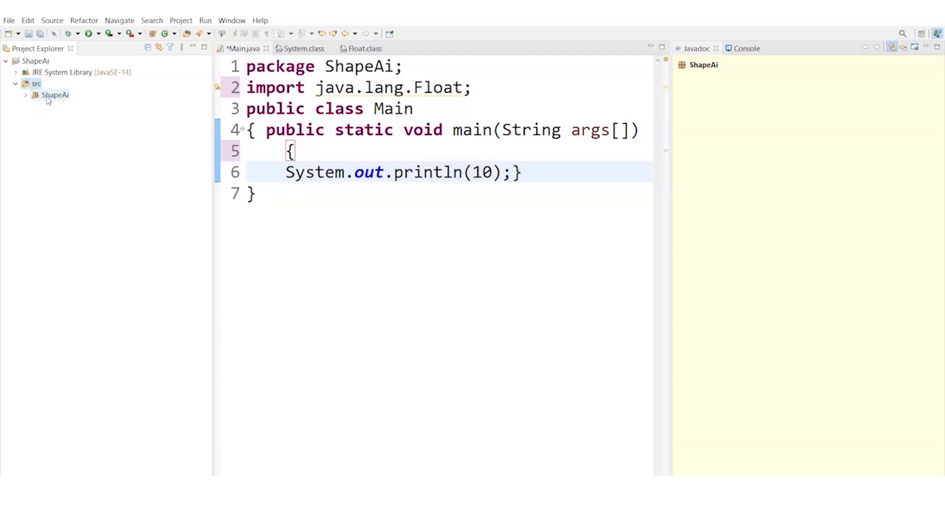
click(47, 99)
double_click(48, 98)
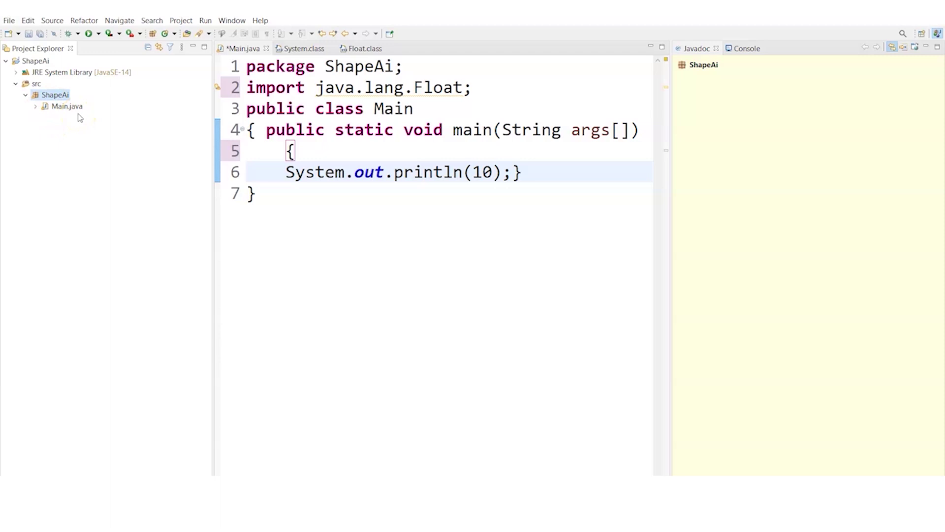
- Create class Main1 in package ShapeAi with a public static void main stub
right_click(55, 97)
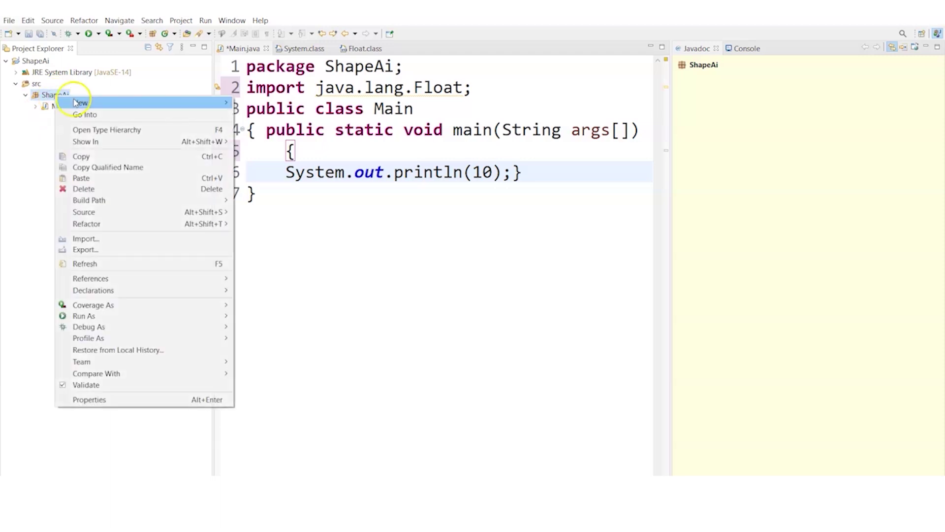
mouse_move(80, 103)
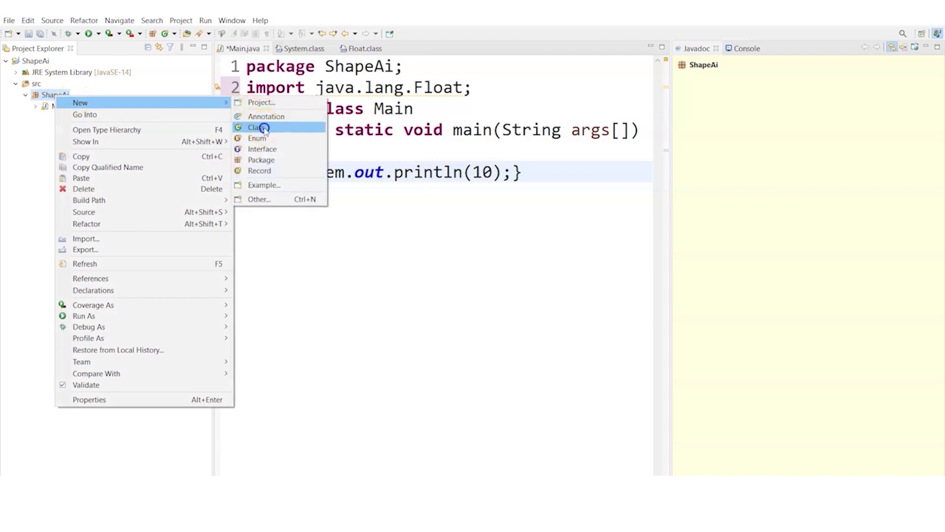
click(260, 128)
text(MAi)
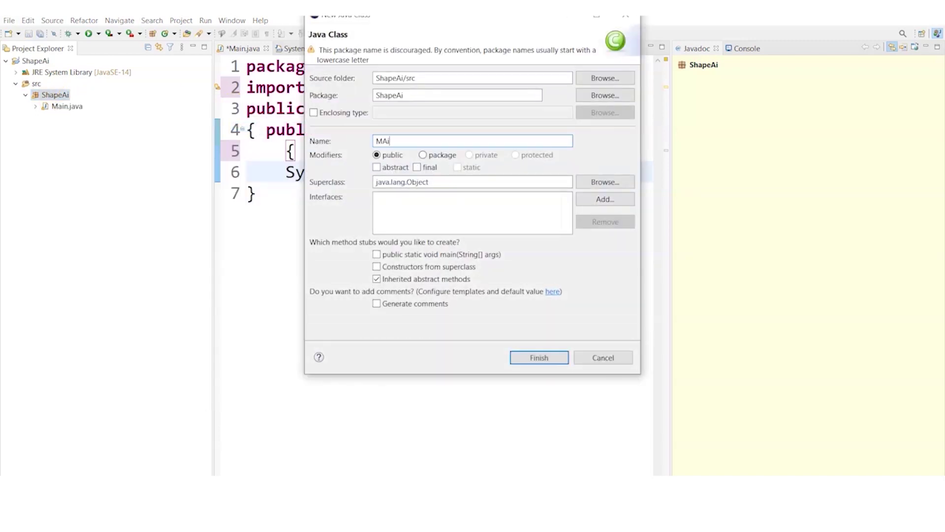
text(n1)
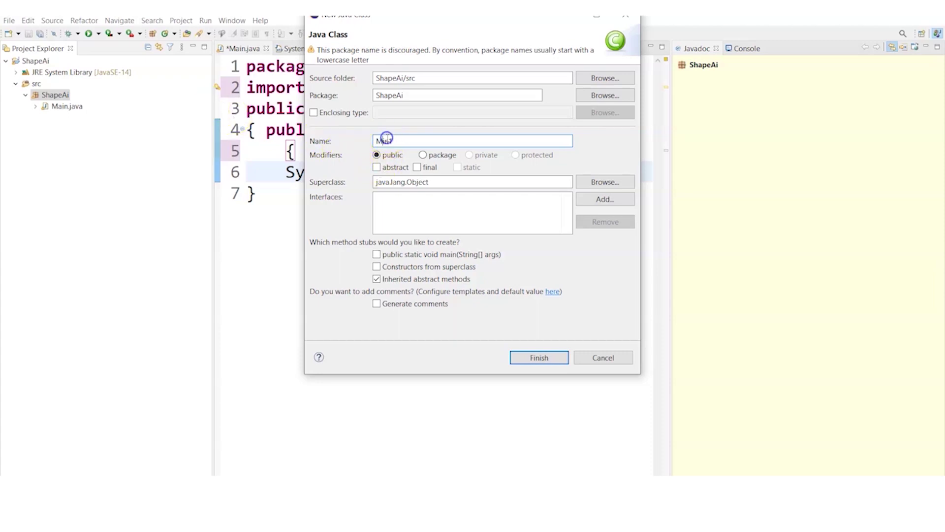
click(475, 259)
click(532, 363)
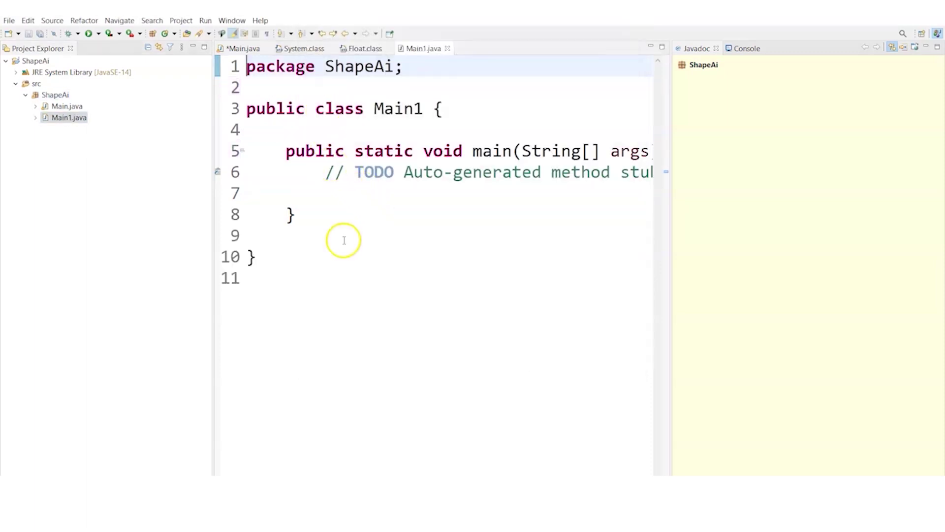
- Add 'import ShapeAi.Main;' on line 2 of Main1.java, then switch to Main.java
click(271, 91)
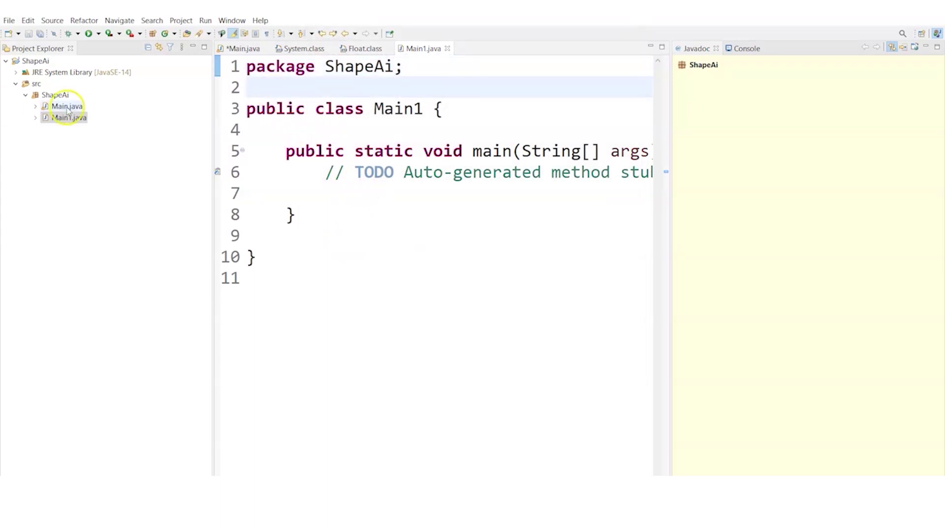
click(86, 107)
click(53, 107)
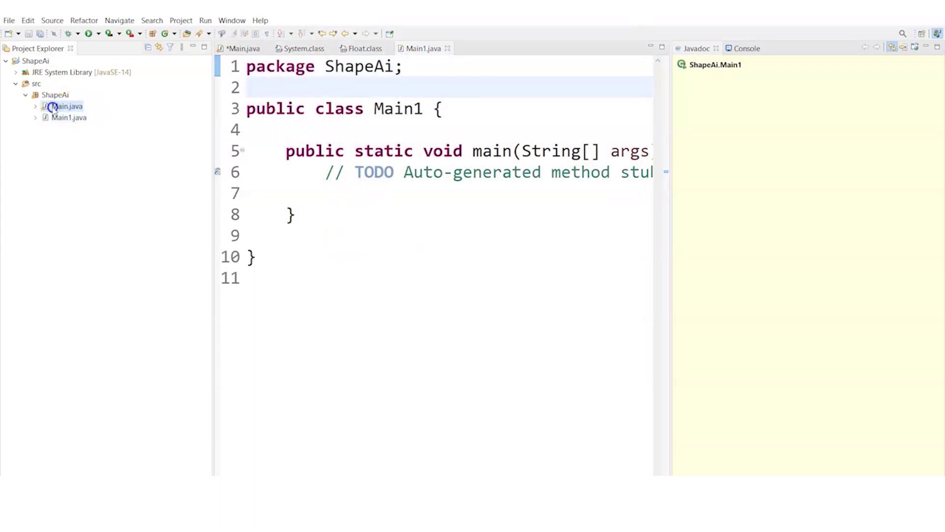
click(260, 90)
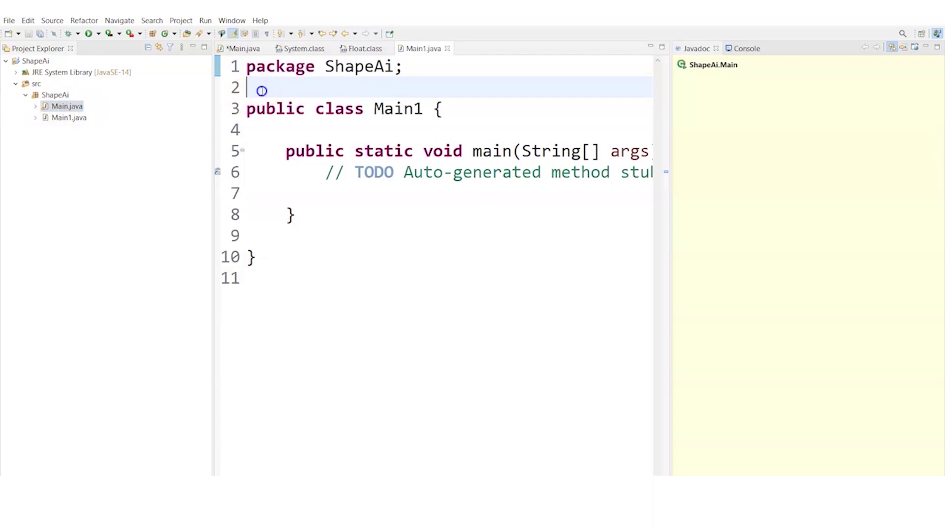
text(improt )
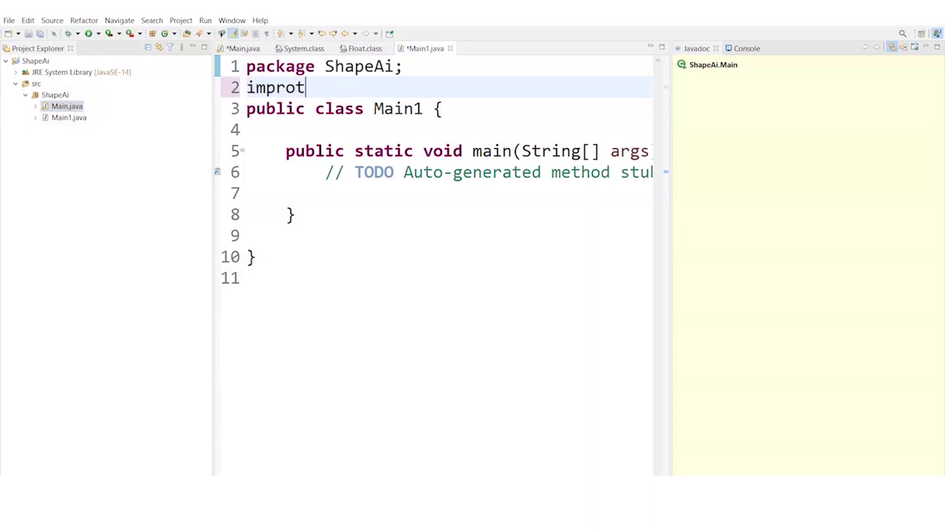
text(rt)
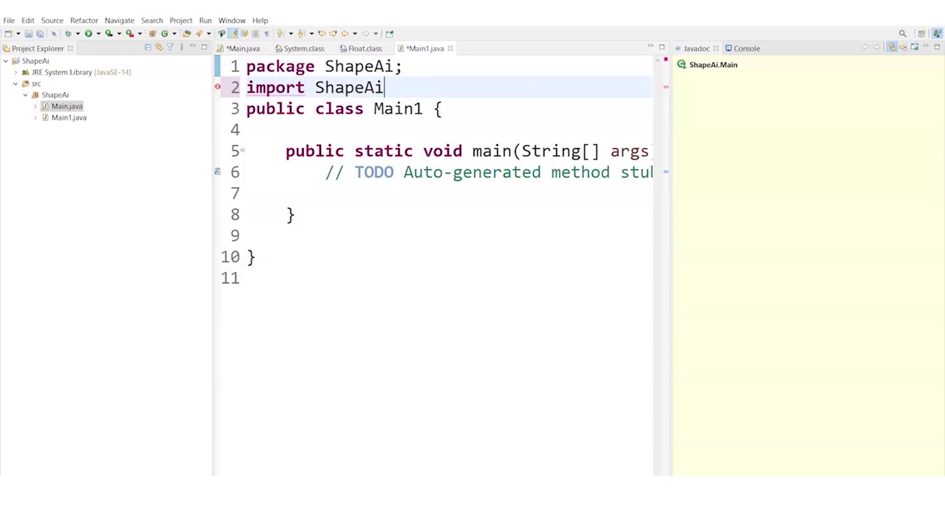
text(.)
key(Return)
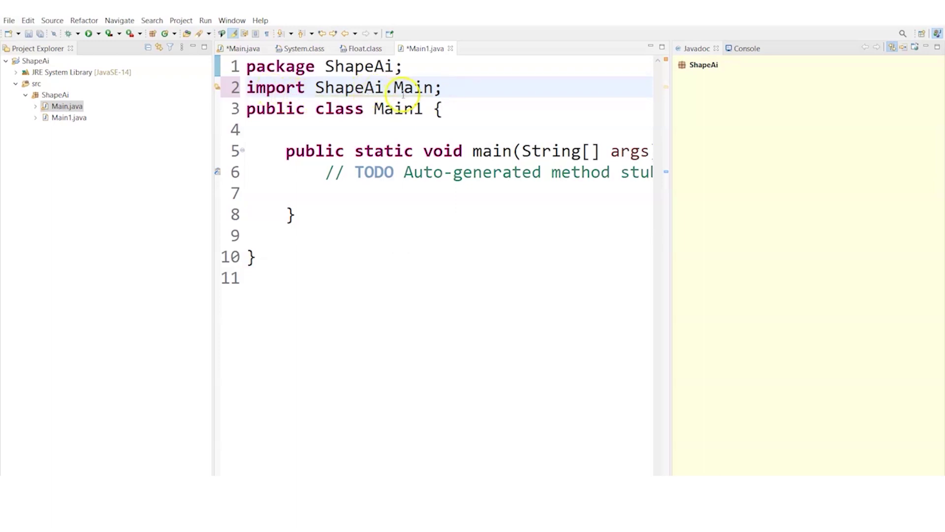
mouse_move(412, 88)
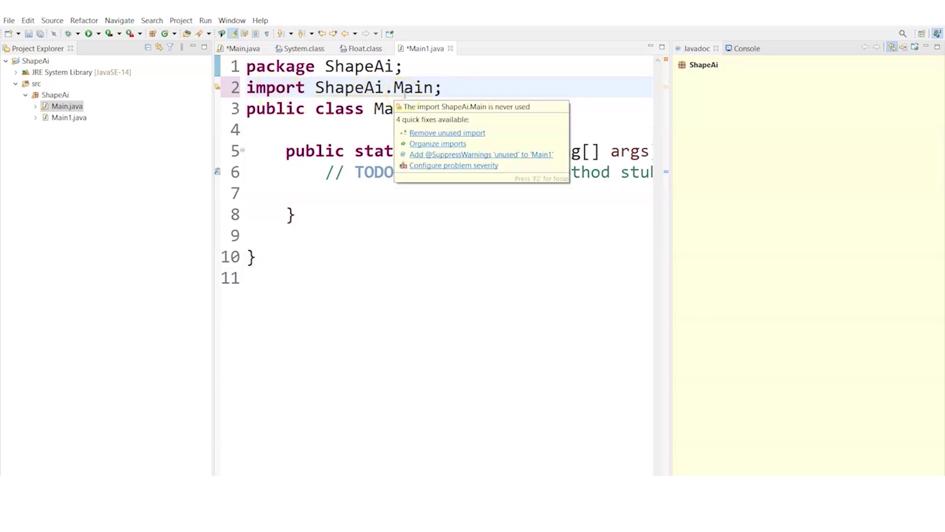
click(244, 48)
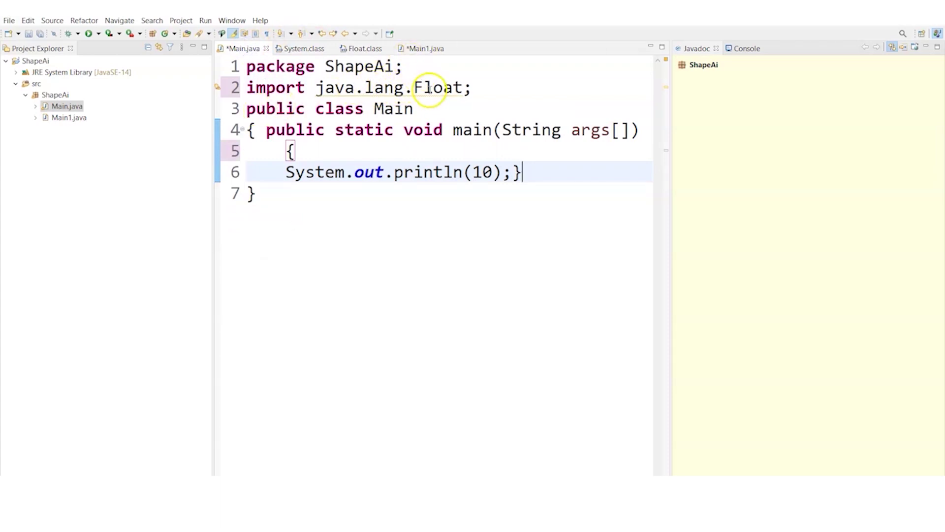
- Compare the class name Main in Main.java with Main1 in Main1.java
drag(413, 109, 355, 109)
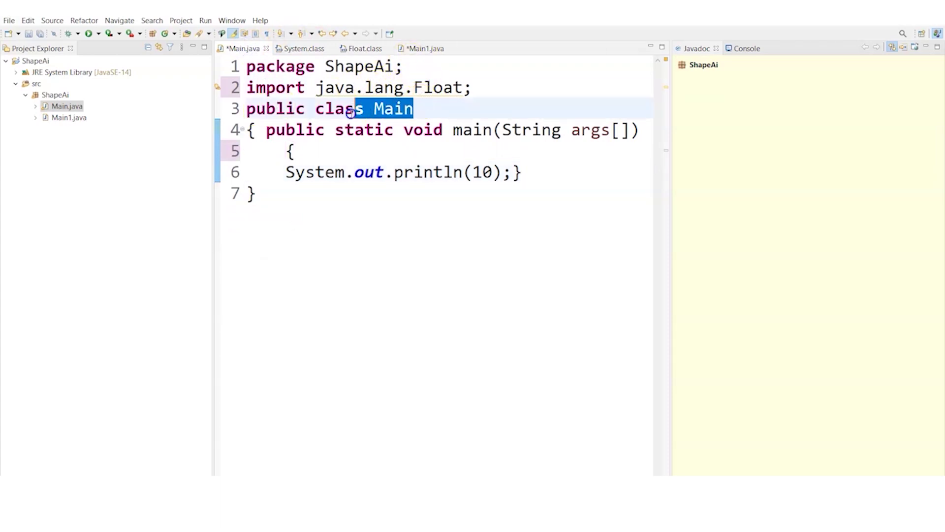
click(418, 46)
click(425, 113)
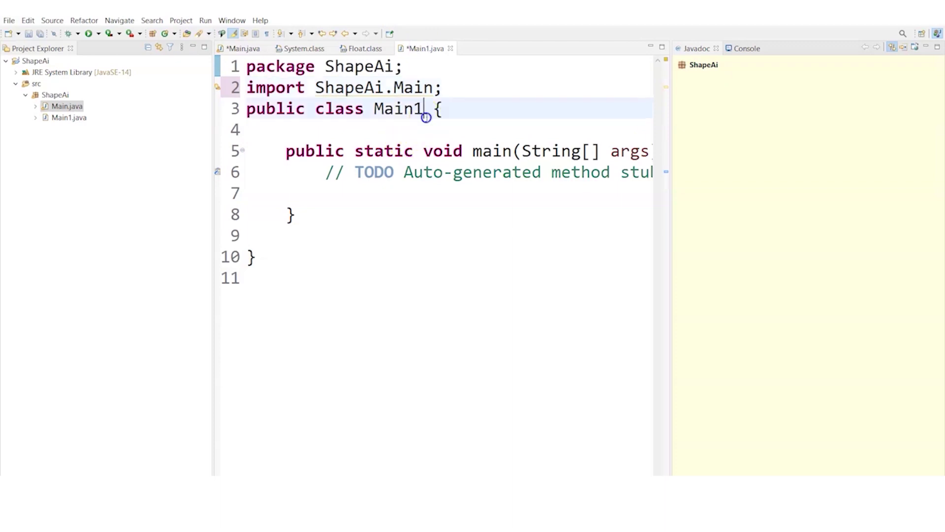
double_click(382, 110)
click(339, 138)
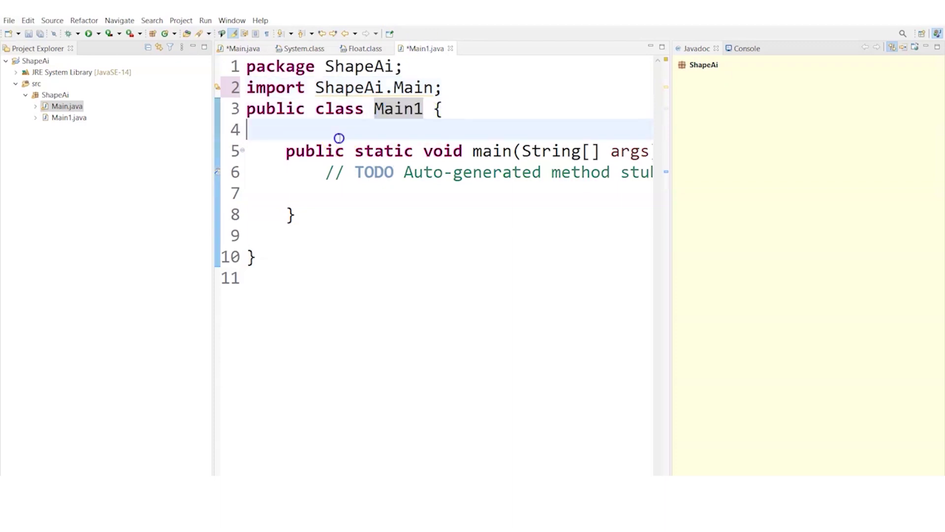
- Return to Main1.java, check its ShapeAi package line, and save it
click(248, 47)
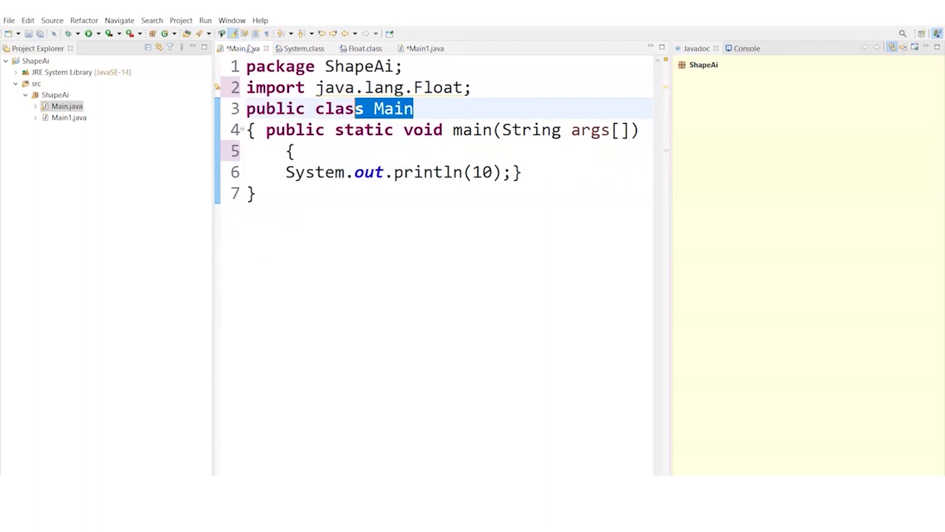
click(413, 48)
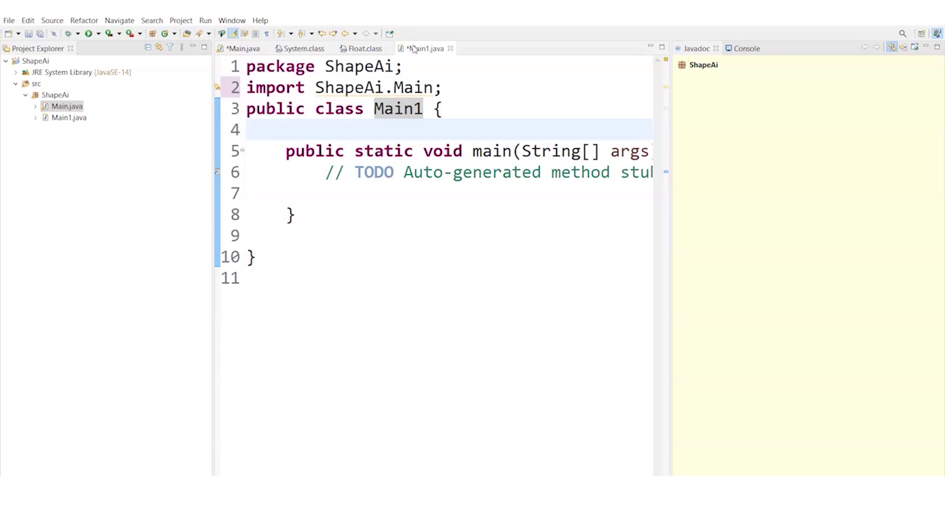
mouse_move(402, 66)
mouse_down()
mouse_move(306, 68)
mouse_move(319, 68)
mouse_up()
key(ctrl+s)
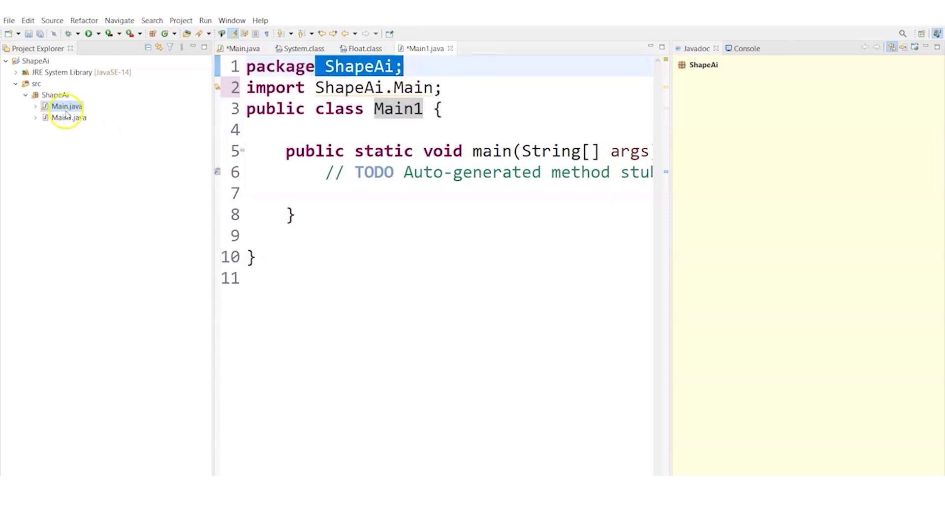
click(67, 108)
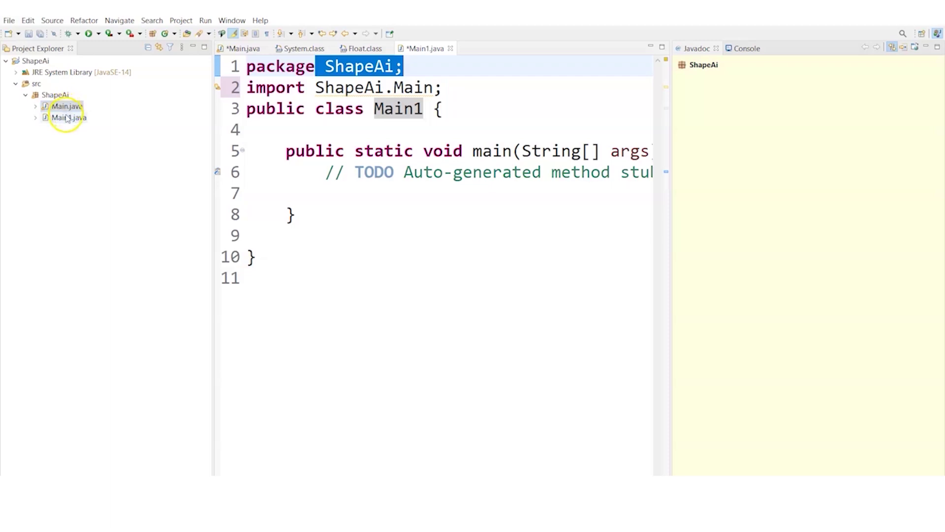
- Replace 'ShapeAi.Main' on line 2 of Main1.java so it reads 'import ShapeAi.*;'
click(316, 88)
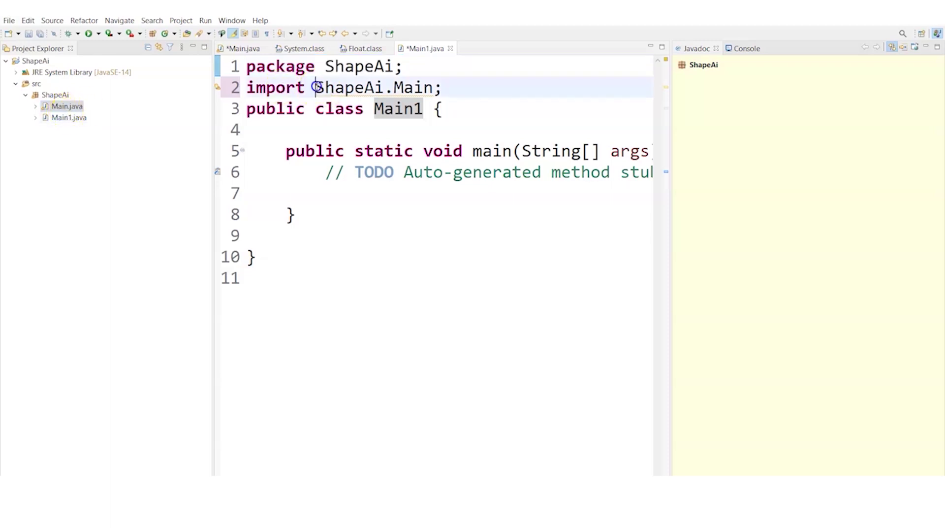
drag(316, 87, 436, 92)
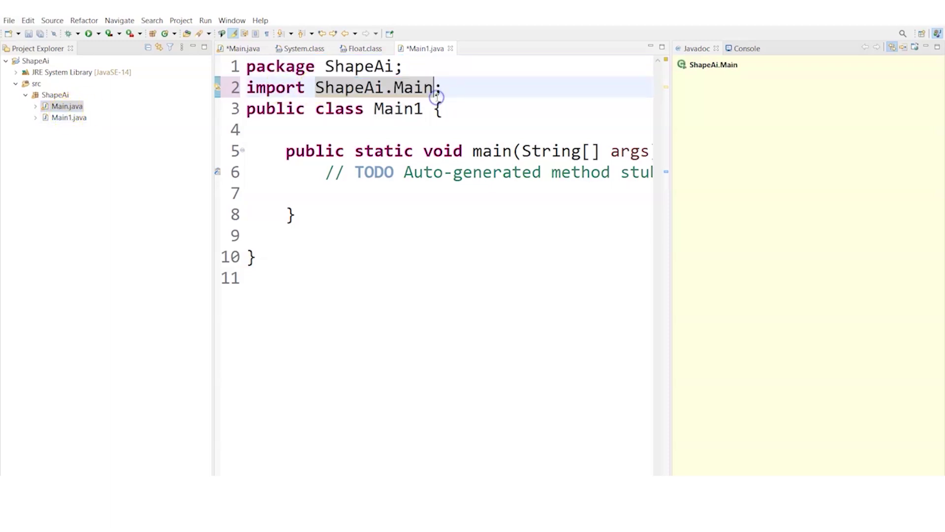
key(BackSpace)
key(BackSpace)
key(BackSpace)
key(BackSpace)
text(*)
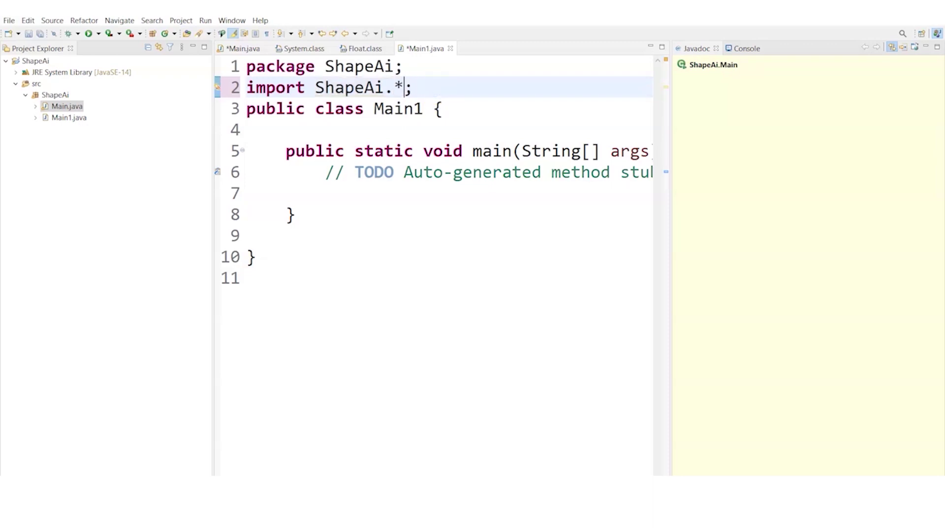